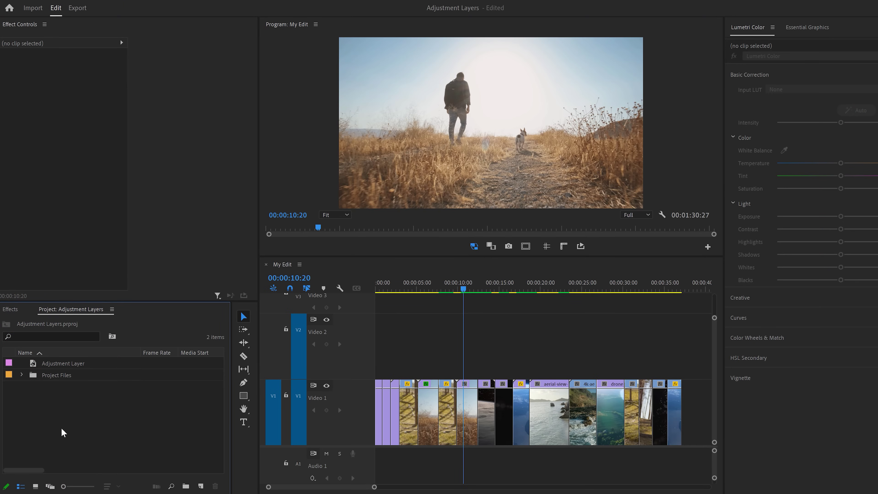
Span an adjustment layer across V2 with lower Temperature and higher Contrast, then place Man walking on V1
{"action": "left_click_drag", "start_coordinate": [71, 366], "coordinate": [681, 346]}
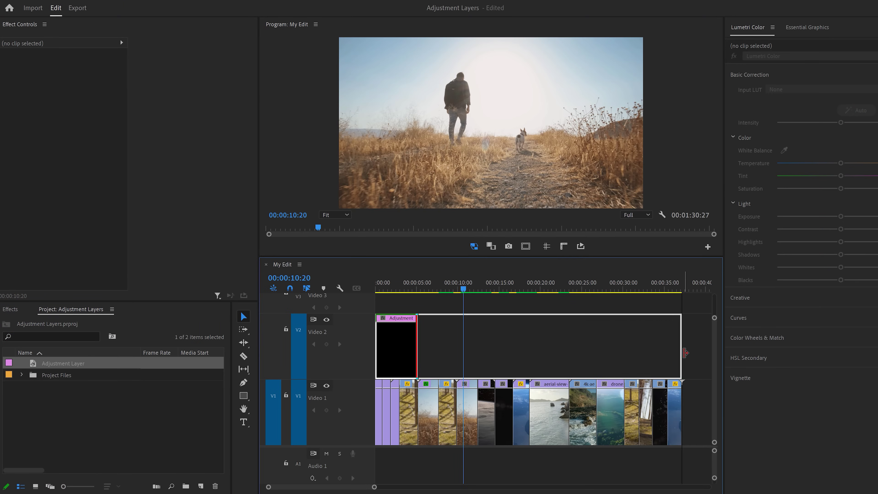
{"action": "left_click_drag", "start_coordinate": [840, 163], "coordinate": [841, 164]}
{"action": "left_click_drag", "start_coordinate": [754, 219], "coordinate": [741, 220]}
{"action": "left_click_drag", "start_coordinate": [754, 309], "coordinate": [765, 308]}
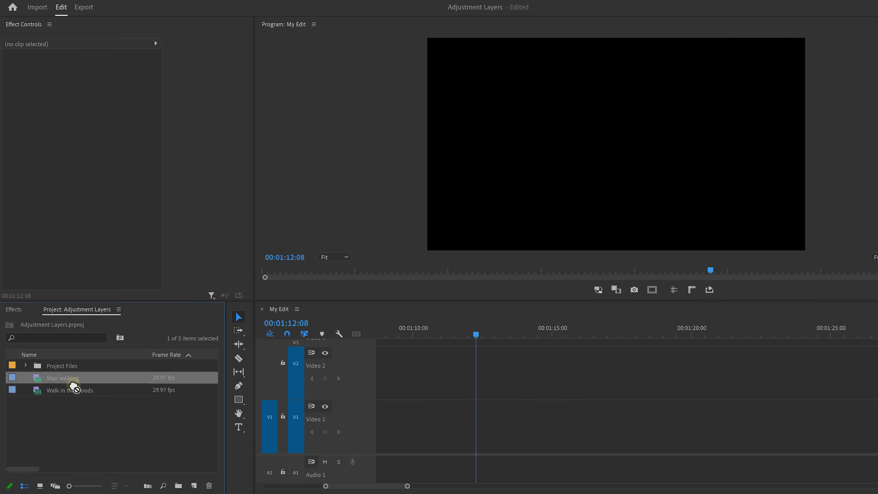
{"action": "left_click_drag", "start_coordinate": [73, 386], "coordinate": [421, 429]}
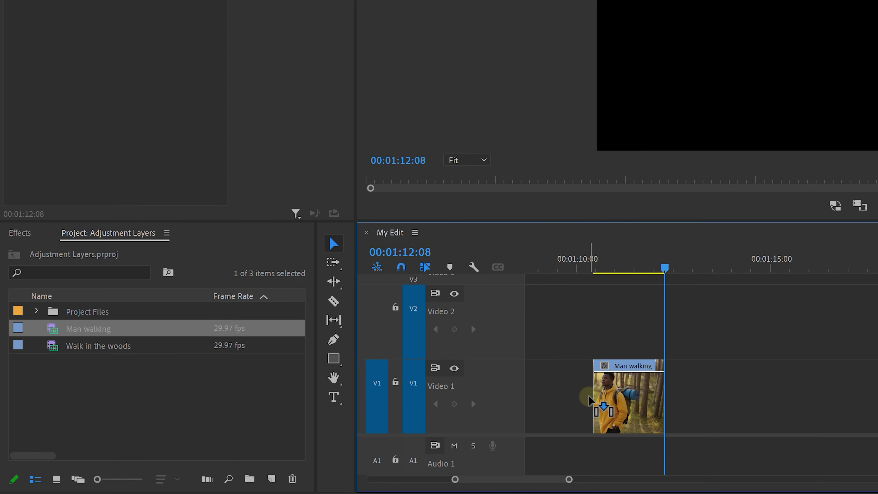
Add Walk in the woods after Man walking, and trim a new V2 adjustment layer around their cut
{"action": "left_click_drag", "start_coordinate": [99, 359], "coordinate": [668, 414]}
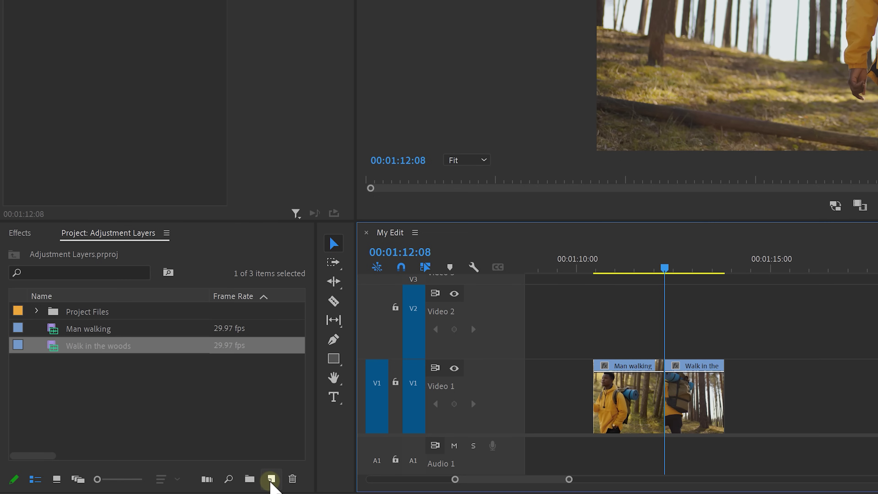
{"action": "left_click", "coordinate": [271, 478]}
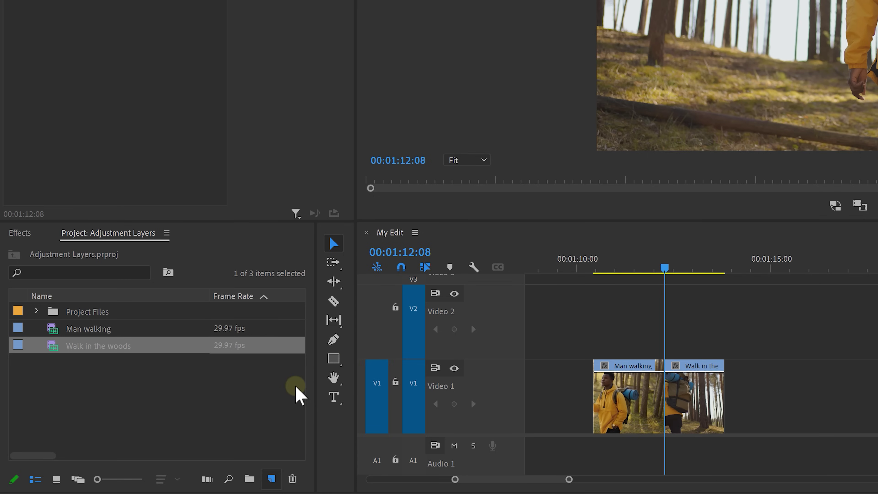
{"action": "left_click", "coordinate": [298, 384]}
{"action": "left_click", "coordinate": [691, 195]}
{"action": "left_click_drag", "start_coordinate": [97, 311], "coordinate": [568, 337]}
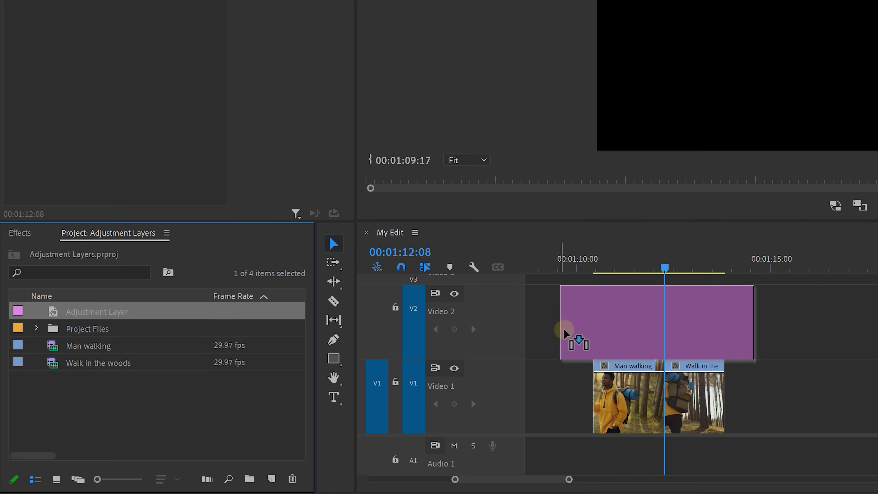
{"action": "left_click_drag", "start_coordinate": [755, 323], "coordinate": [685, 322]}
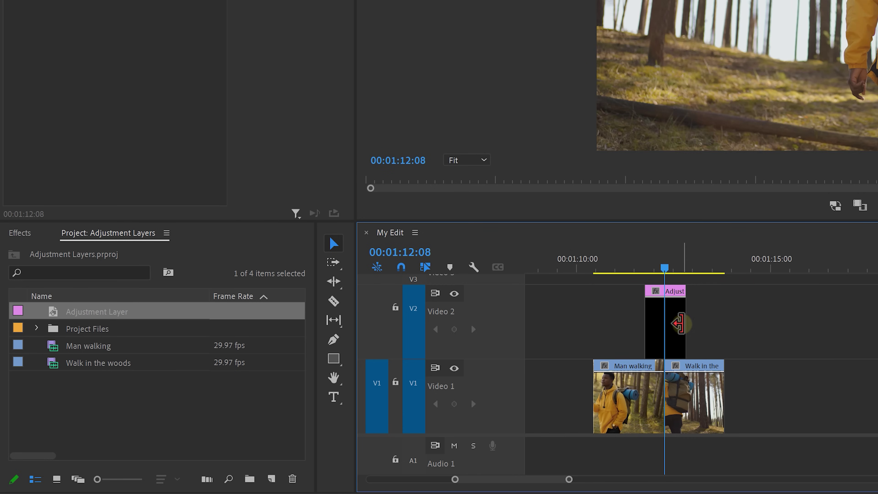
Apply Offset to the adjustment layer and keyframe Shift Center To from 1920 to 5759
{"action": "left_click", "coordinate": [41, 239]}
{"action": "type", "text": "offset"}
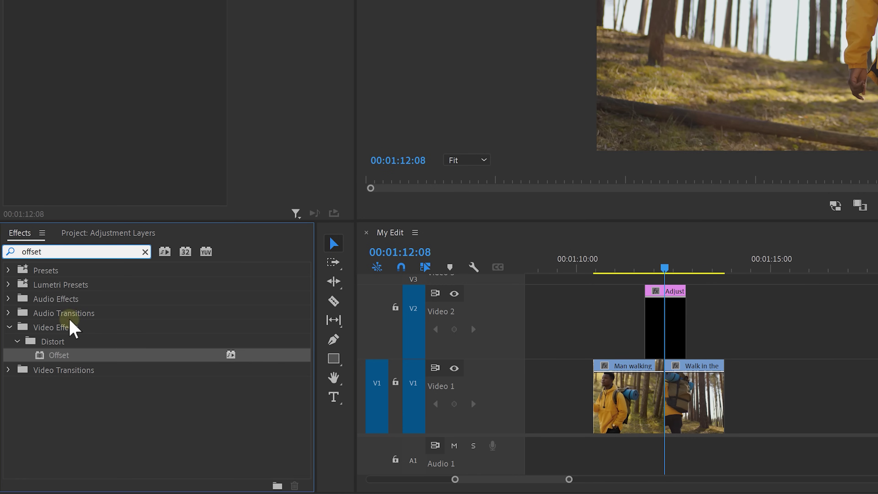
{"action": "left_click_drag", "start_coordinate": [244, 366], "coordinate": [654, 332]}
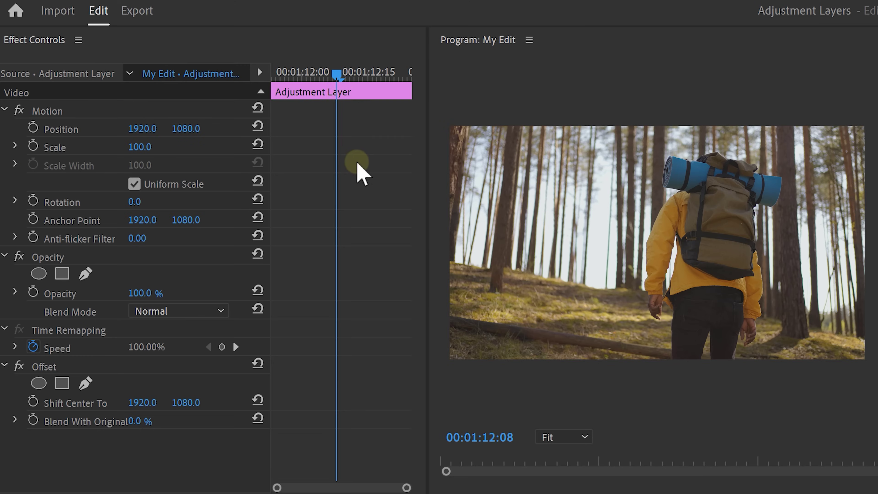
{"action": "left_click_drag", "start_coordinate": [337, 73], "coordinate": [358, 75]}
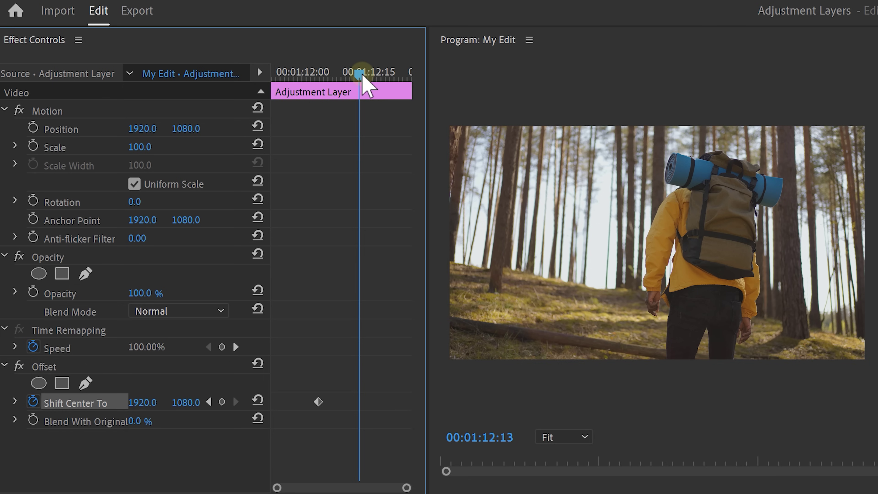
{"action": "mouse_move", "coordinate": [140, 405]}
{"action": "left_mouse_down"}
{"action": "mouse_move", "coordinate": [484, 393]}
{"action": "mouse_move", "coordinate": [419, 392]}
{"action": "mouse_move", "coordinate": [467, 387]}
{"action": "mouse_move", "coordinate": [148, 409]}
{"action": "left_mouse_up"}
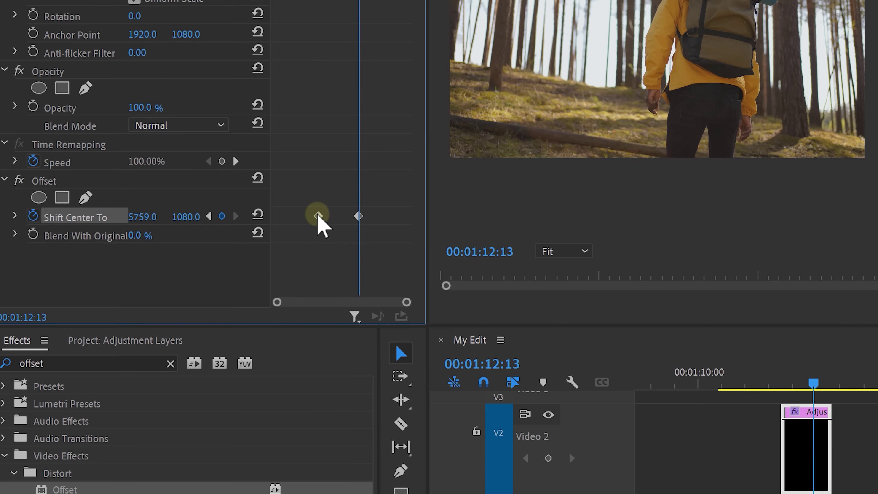
Give the first Shift Center keyframe Ease Out and the second Ease In, then apply Directional Blur
{"action": "right_click", "coordinate": [319, 402]}
{"action": "left_click", "coordinate": [413, 332]}
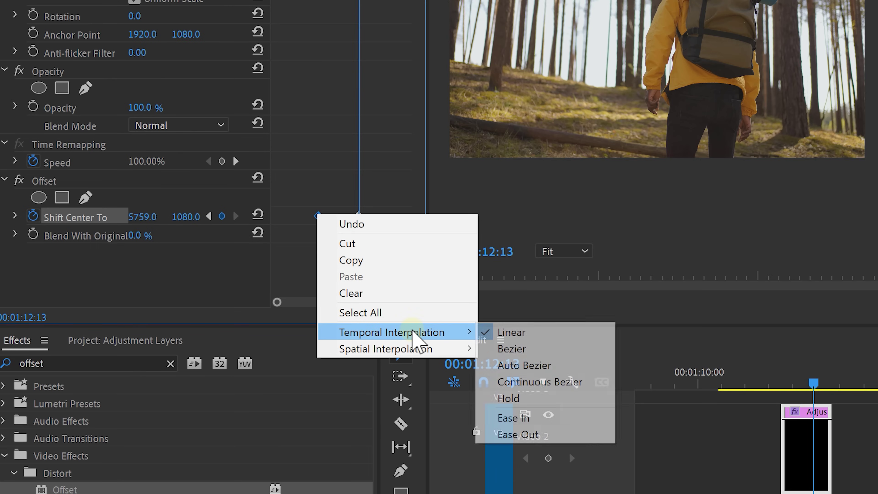
{"action": "left_click", "coordinate": [522, 435]}
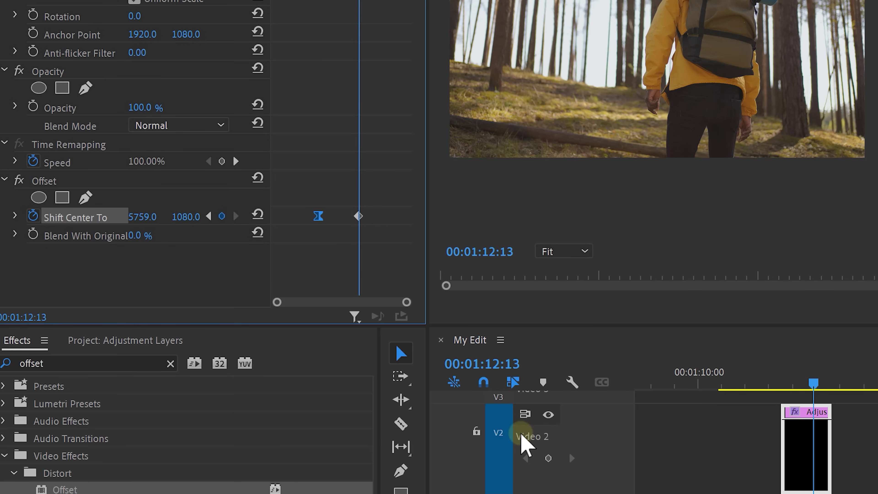
{"action": "right_click", "coordinate": [358, 216]}
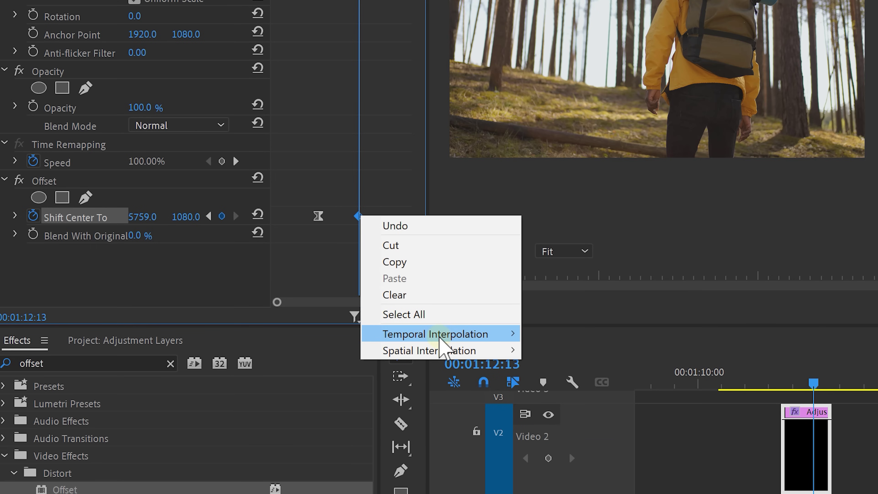
{"action": "mouse_move", "coordinate": [441, 341]}
{"action": "left_click", "coordinate": [546, 416]}
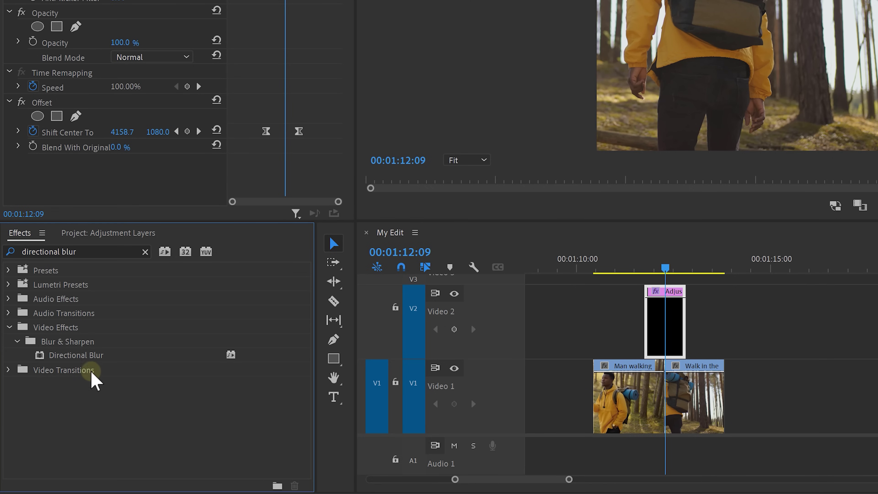
{"action": "left_click_drag", "start_coordinate": [94, 356], "coordinate": [653, 327]}
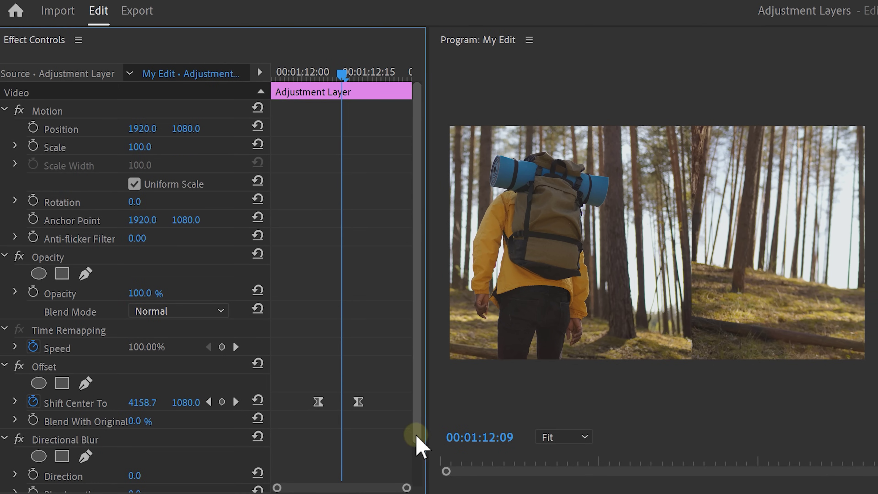
Set the Directional Blur Direction to 90°
{"action": "left_click_drag", "start_coordinate": [416, 435], "coordinate": [414, 486]}
{"action": "mouse_move", "coordinate": [338, 73]}
{"action": "left_mouse_down"}
{"action": "mouse_move", "coordinate": [321, 71]}
{"action": "mouse_move", "coordinate": [335, 71]}
{"action": "left_mouse_up"}
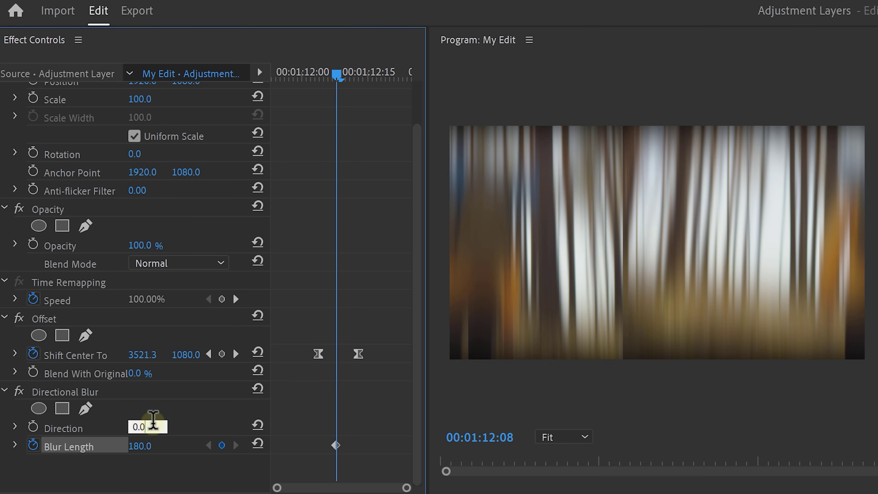
{"action": "key", "text": "Return"}
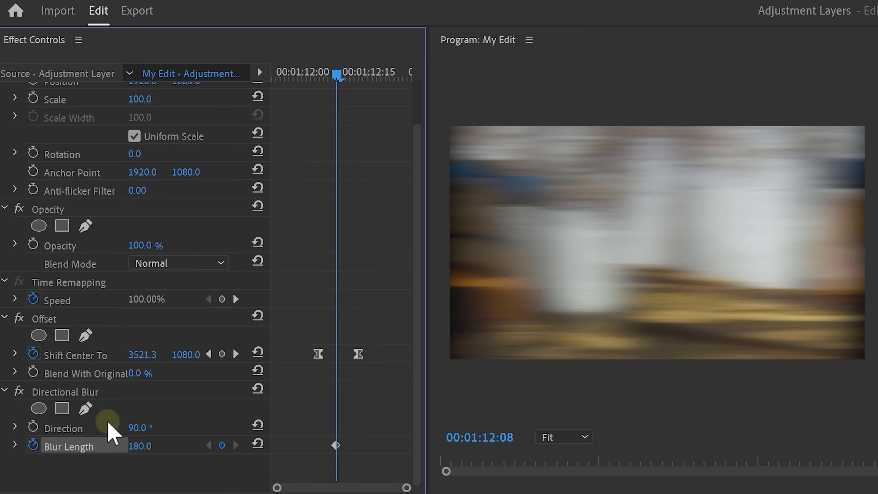
Keyframe Blur Length 0 at 12:04, 180 at 12:08 and 0 at 12:13, marking 12:08
{"action": "left_click_drag", "start_coordinate": [336, 87], "coordinate": [318, 79]}
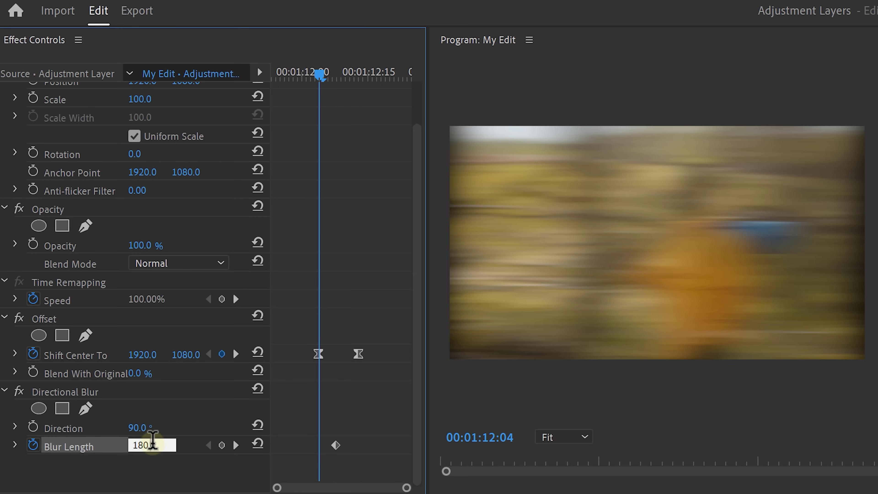
{"action": "type", "text": "0"}
{"action": "key", "text": "Return"}
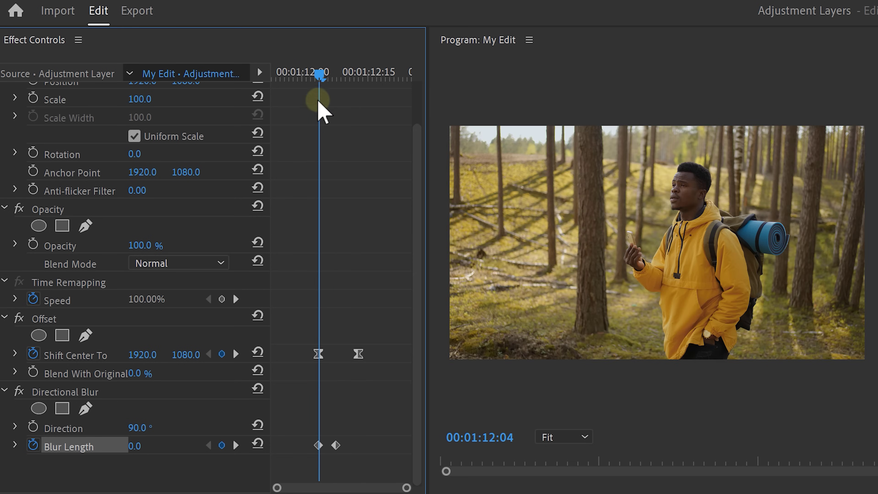
{"action": "left_click_drag", "start_coordinate": [319, 73], "coordinate": [359, 58]}
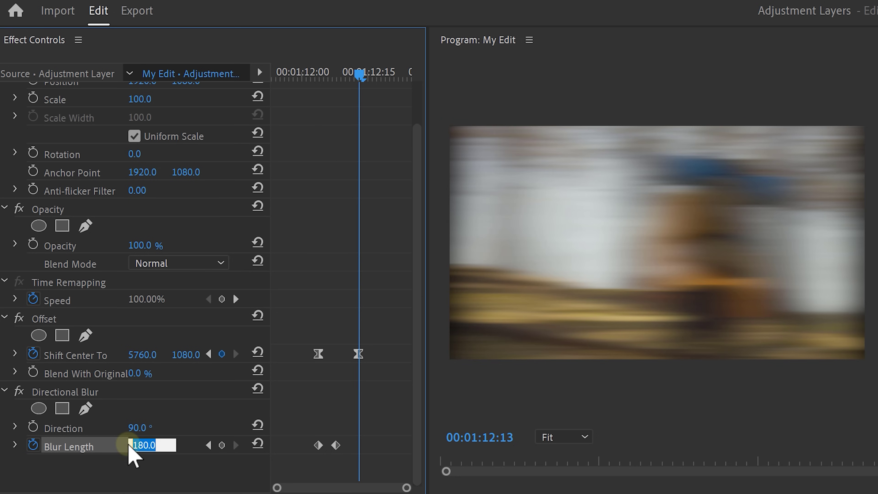
{"action": "key", "text": "Return"}
{"action": "left_click_drag", "start_coordinate": [359, 73], "coordinate": [337, 75]}
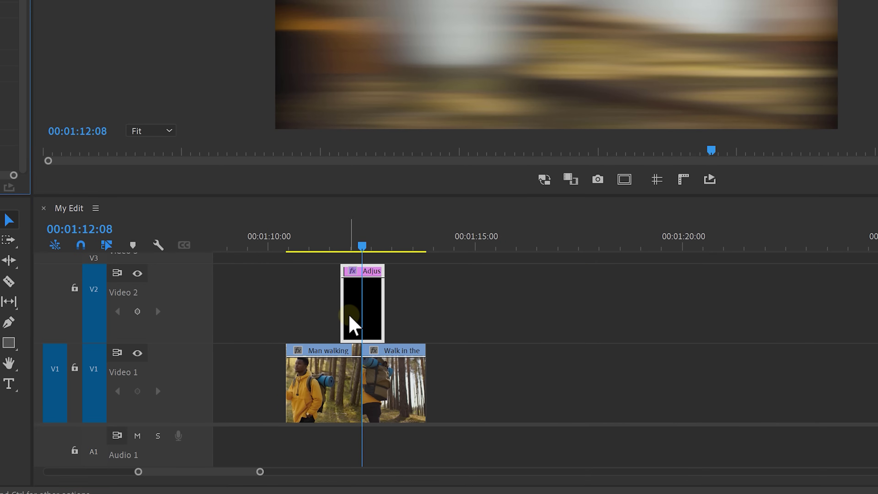
{"action": "key", "text": "m"}
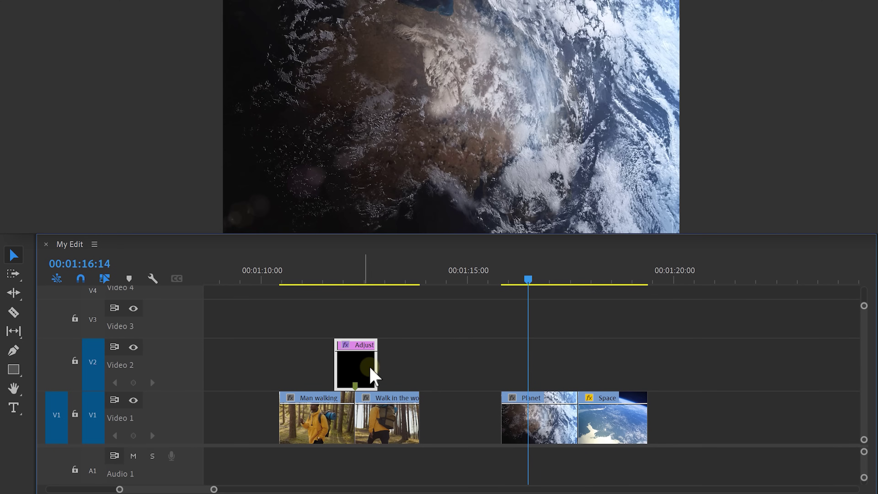
Alt-copy the whip adjustment layer to a later cut on V2 and play back the sequence
{"action": "left_click_drag", "start_coordinate": [373, 360], "coordinate": [653, 377]}
{"action": "key", "text": "space"}
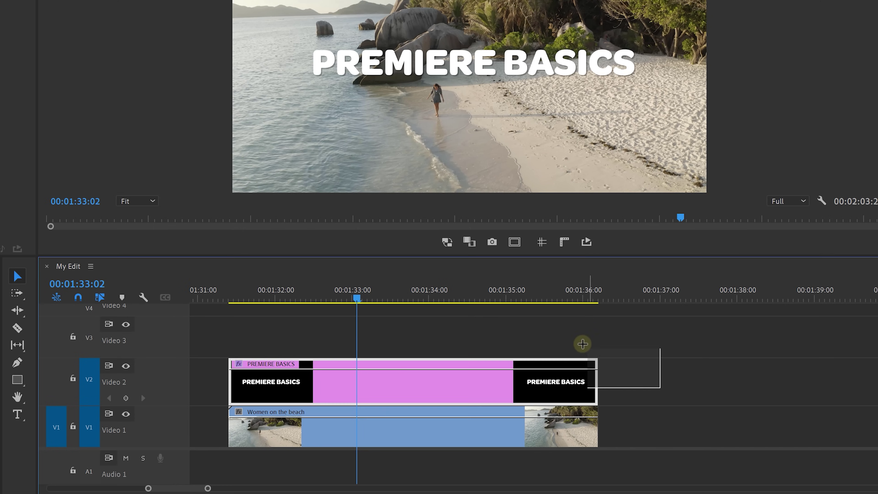
Raise the PREMIERE BASICS title to V3, put a new adjustment layer beneath it on V2, and apply Gaussian Blur
{"action": "key", "text": "alt+Up"}
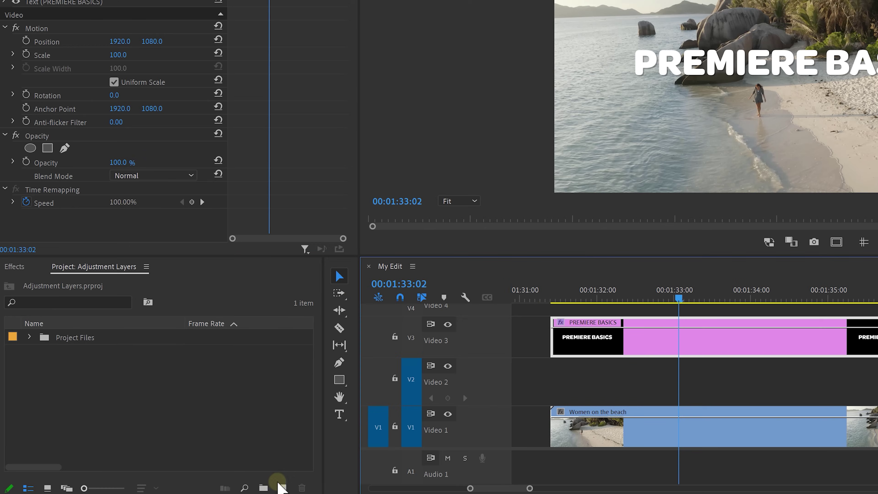
{"action": "left_click", "coordinate": [283, 487]}
{"action": "left_click", "coordinate": [318, 401]}
{"action": "key", "text": "Return"}
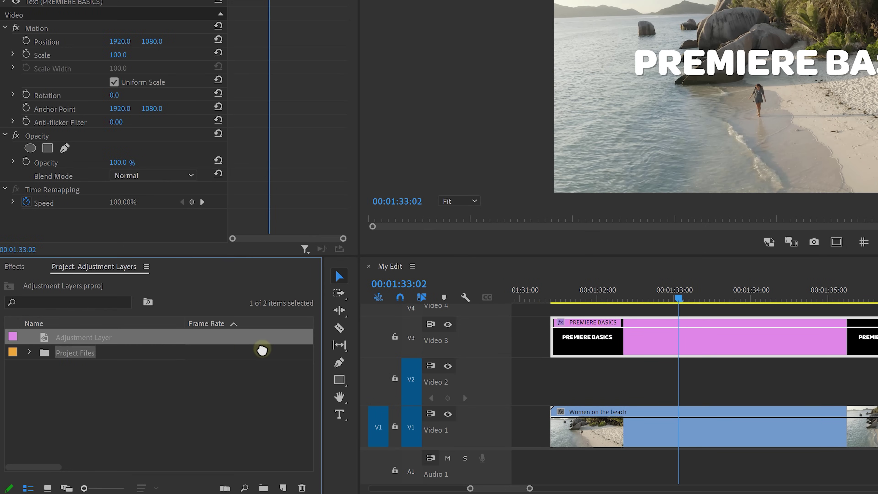
{"action": "left_click_drag", "start_coordinate": [242, 348], "coordinate": [514, 375]}
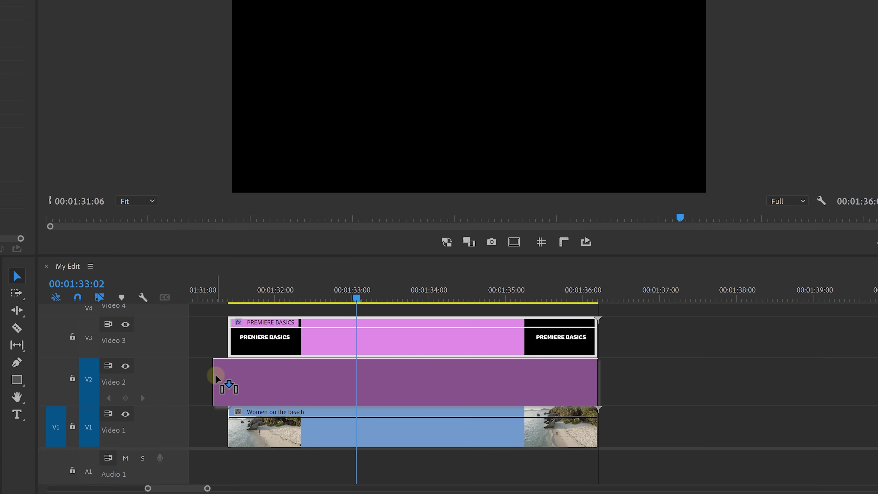
{"action": "left_click_drag", "start_coordinate": [215, 377], "coordinate": [215, 378]}
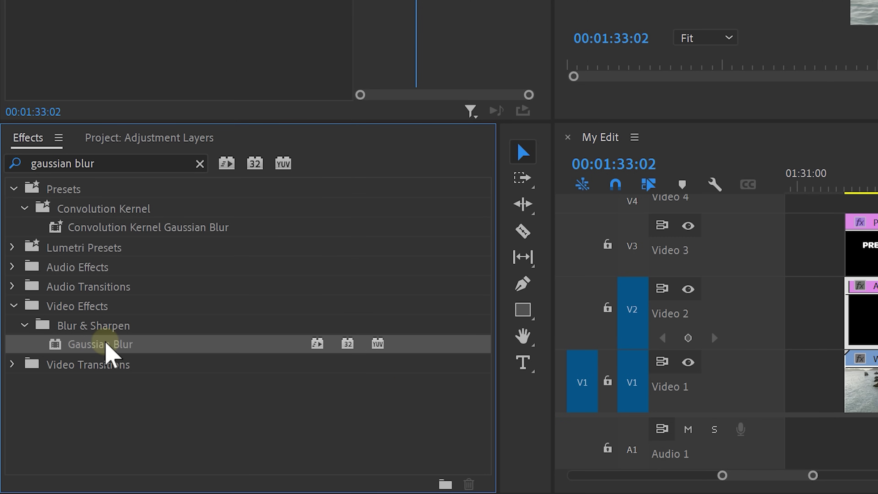
{"action": "left_click_drag", "start_coordinate": [365, 385], "coordinate": [877, 327]}
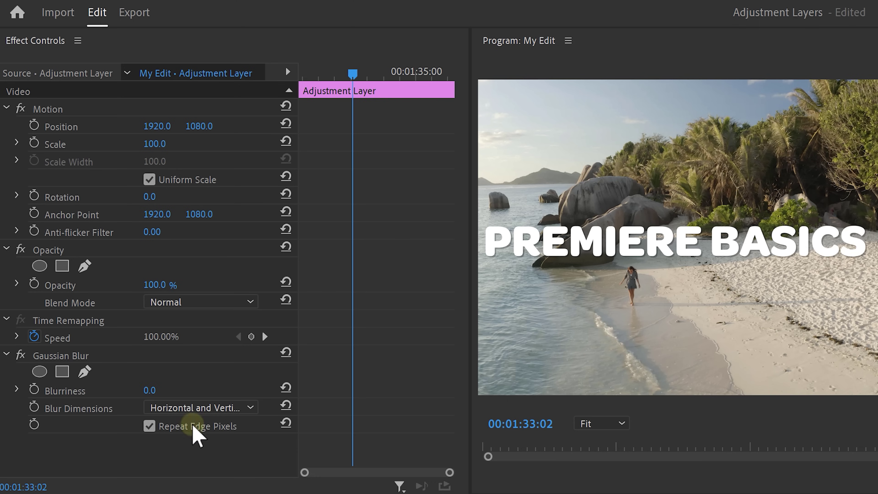
Set the Gaussian Blur Blurriness to 150
{"action": "left_click", "coordinate": [153, 388]}
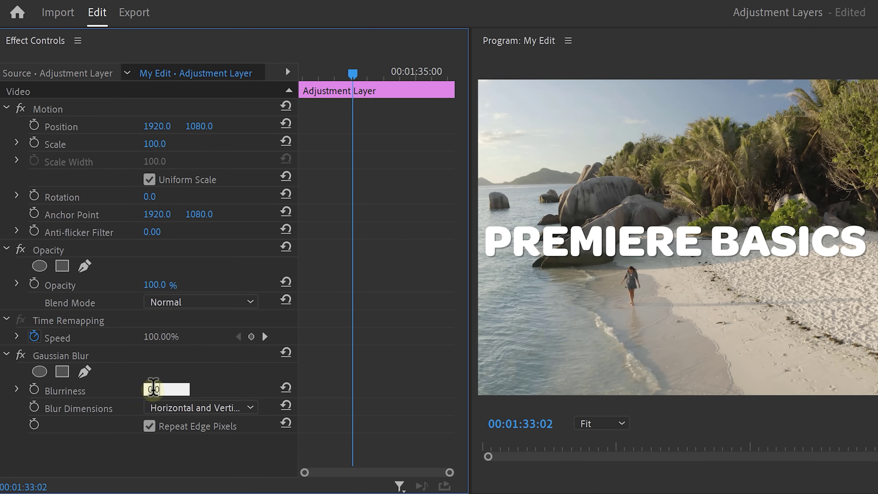
{"action": "type", "text": "150"}
{"action": "key", "text": "Return"}
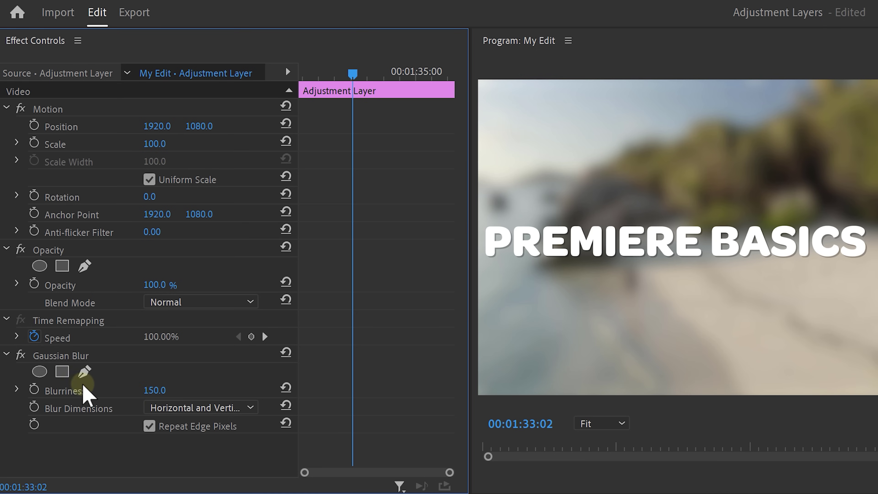
Limit the blur to a full-width rectangle mask band behind the title and start keyframing Blurriness
{"action": "left_click", "coordinate": [62, 372]}
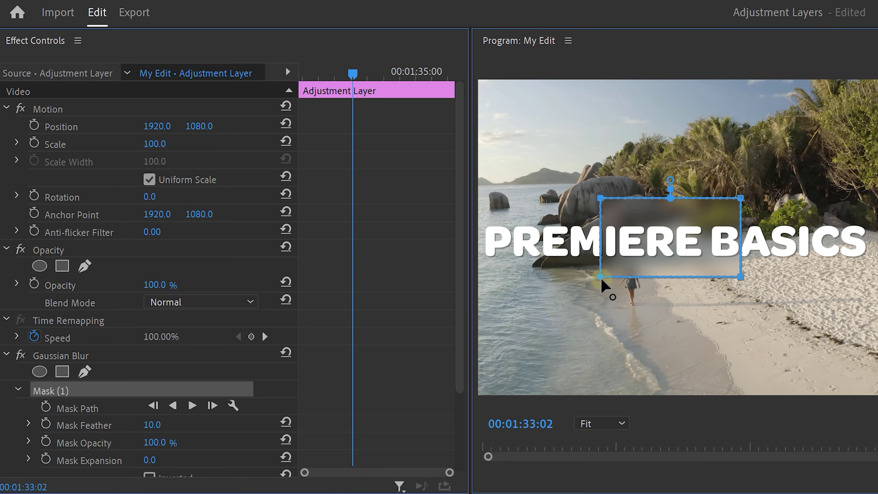
{"action": "left_click_drag", "start_coordinate": [601, 278], "coordinate": [479, 276]}
{"action": "left_click_drag", "start_coordinate": [740, 277], "coordinate": [876, 279]}
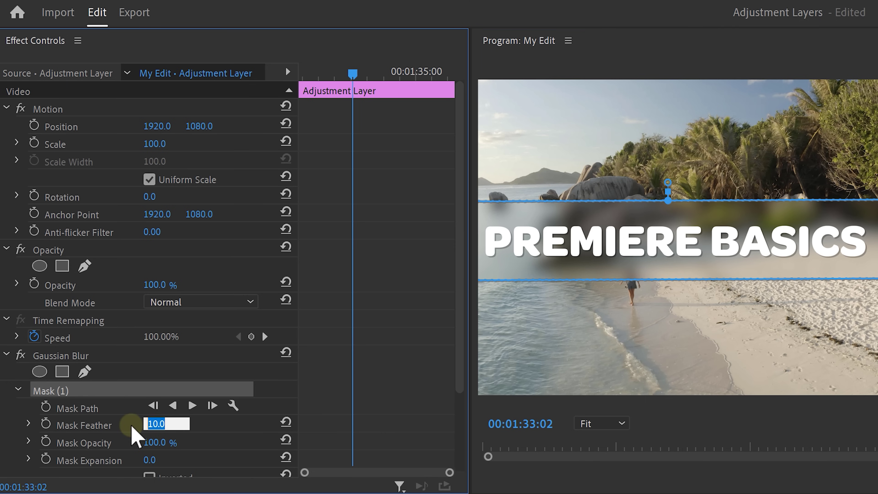
{"action": "left_click_drag", "start_coordinate": [351, 73], "coordinate": [318, 74]}
{"action": "scroll", "coordinate": [52, 432], "scroll_direction": "down", "scroll_amount": 2}
{"action": "left_click", "coordinate": [34, 445]}
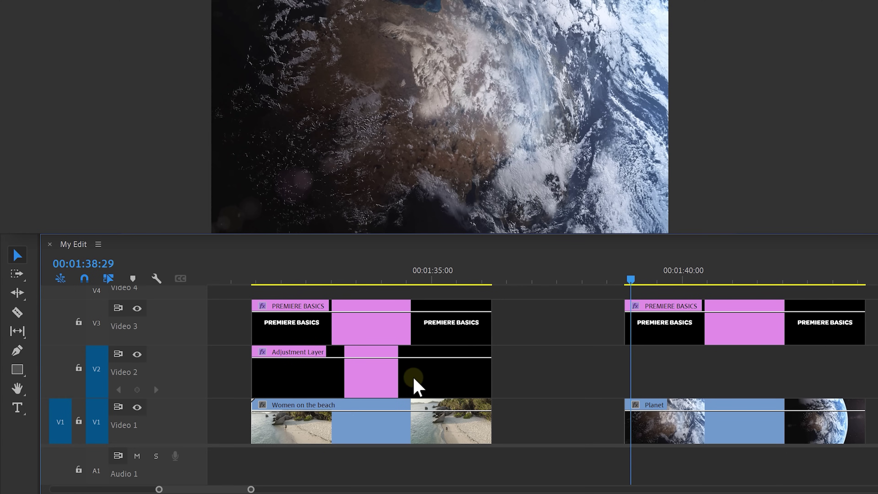
Copy the title-blur layer above Planet and play it, then trim a new adjustment layer above Man and dog
{"action": "left_click_drag", "start_coordinate": [418, 383], "coordinate": [782, 384]}
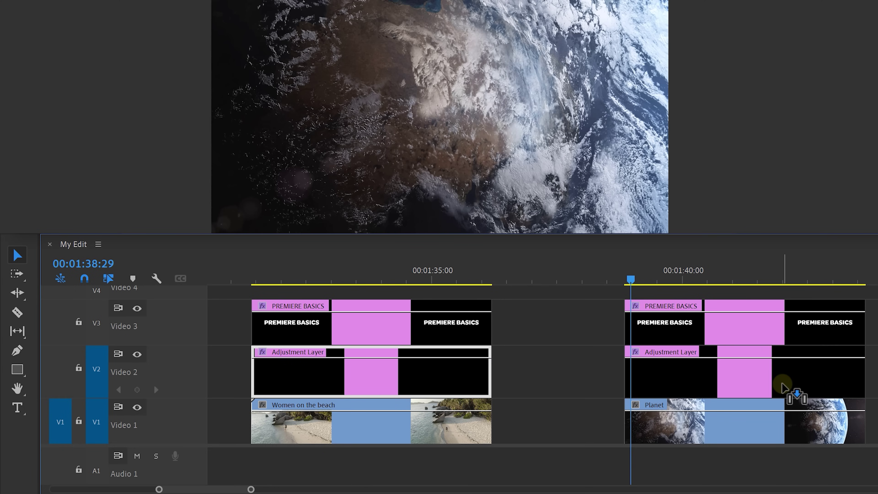
{"action": "key", "text": "space"}
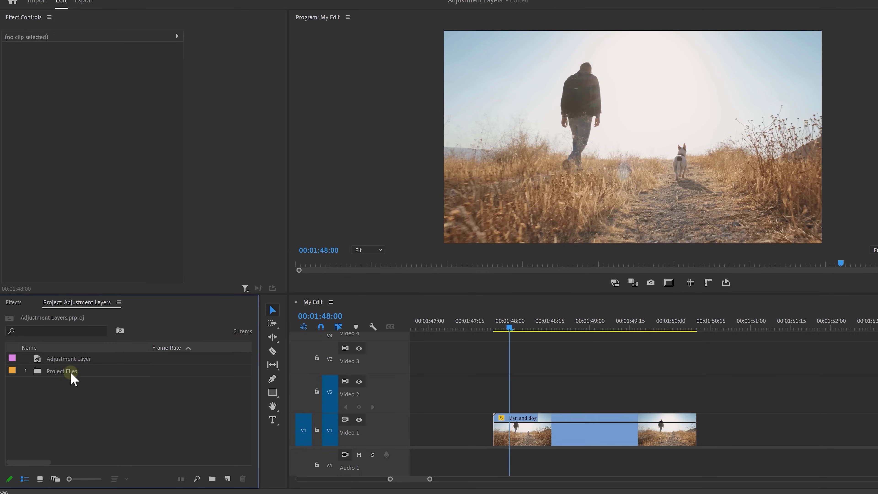
{"action": "left_click_drag", "start_coordinate": [70, 376], "coordinate": [492, 404]}
{"action": "left_click_drag", "start_coordinate": [631, 359], "coordinate": [652, 351]}
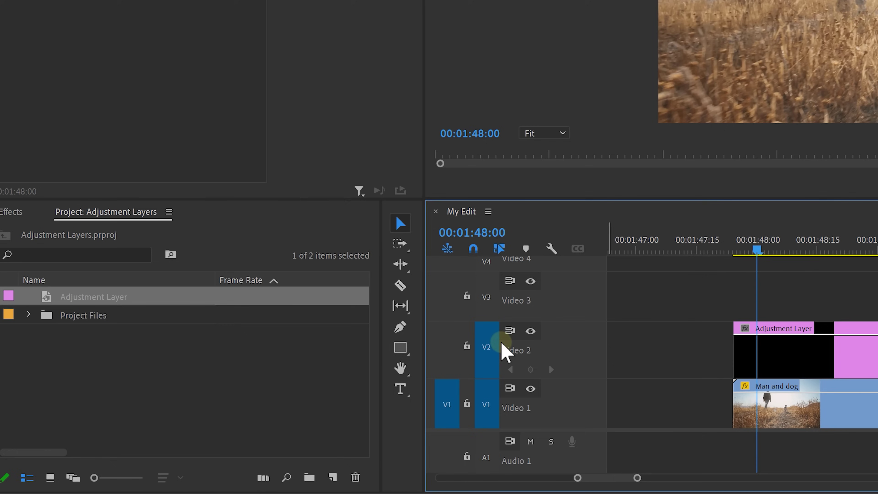
Apply Crop to the adjustment layer with Top and Bottom at 15%, and shift the Man and dog image down
{"action": "left_click", "coordinate": [21, 212]}
{"action": "left_click_drag", "start_coordinate": [66, 346], "coordinate": [819, 369]}
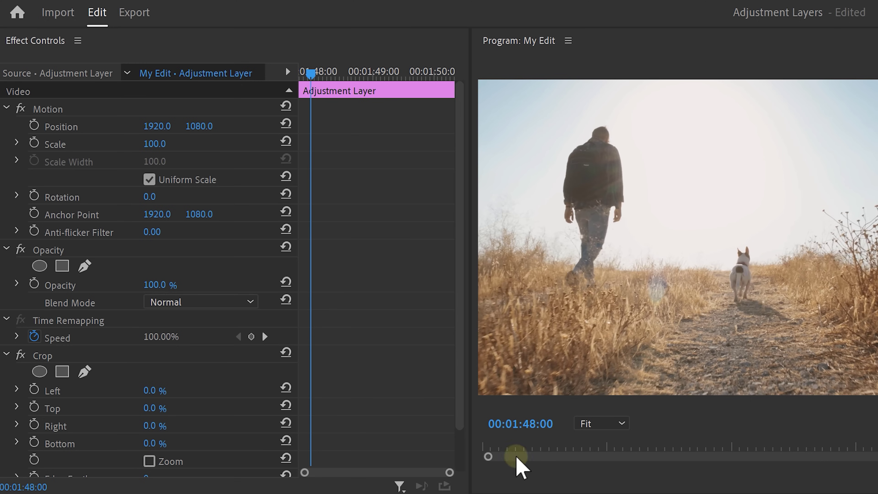
{"action": "left_click_drag", "start_coordinate": [463, 413], "coordinate": [462, 449]}
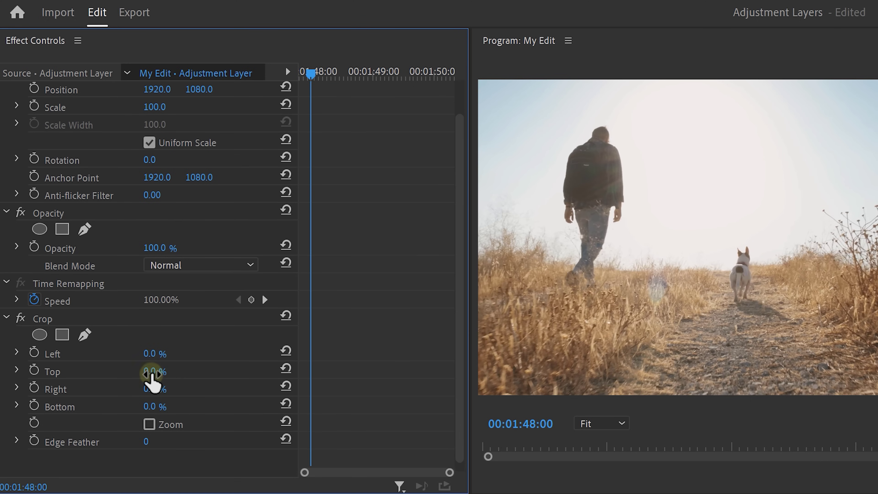
{"action": "type", "text": "15"}
{"action": "key", "text": "Return"}
{"action": "type", "text": "15"}
{"action": "key", "text": "Return"}
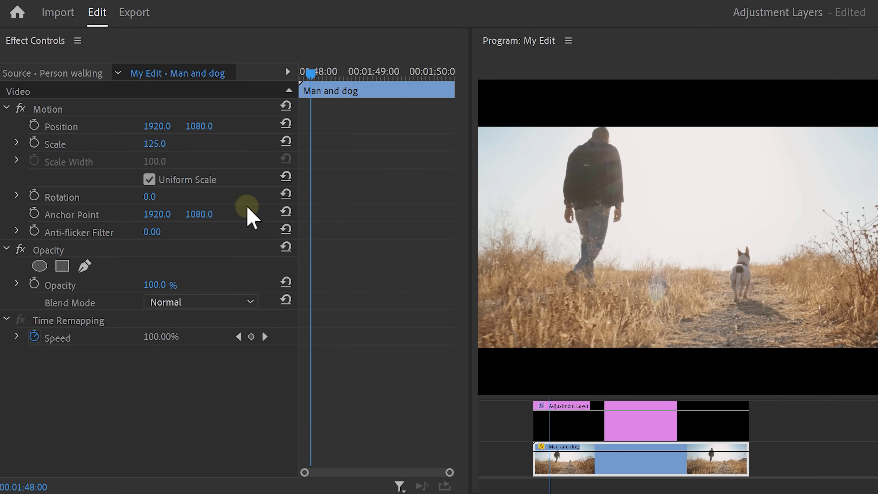
{"action": "left_click_drag", "start_coordinate": [197, 126], "coordinate": [385, 119]}
Animate Top and Bottom crop from 0 earlier up to 15%, then trim a new adjustment layer to the Ocean clip
{"action": "left_click", "coordinate": [598, 433]}
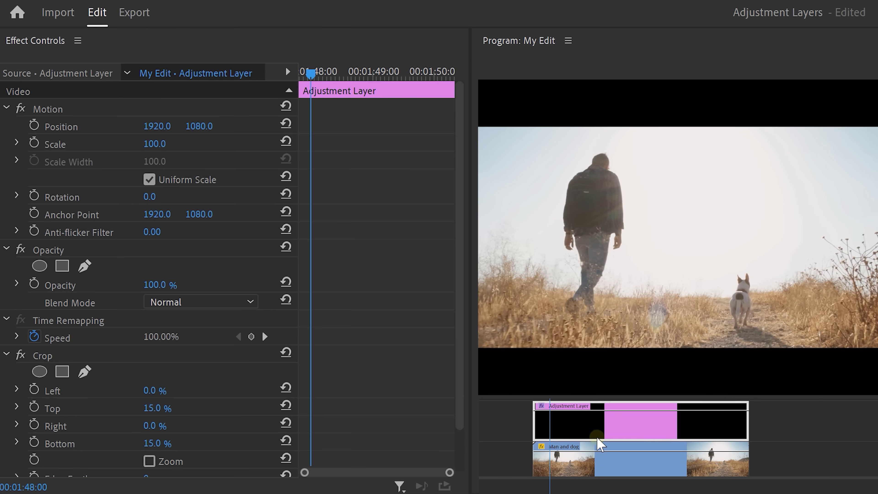
{"action": "scroll", "coordinate": [466, 426], "scroll_direction": "down", "scroll_amount": 2}
{"action": "left_click_drag", "start_coordinate": [318, 76], "coordinate": [300, 73]}
{"action": "left_click", "coordinate": [33, 361]}
{"action": "left_click", "coordinate": [34, 396]}
{"action": "left_click", "coordinate": [158, 362]}
{"action": "type", "text": "0"}
{"action": "key", "text": "Return"}
{"action": "left_click", "coordinate": [157, 397]}
{"action": "type", "text": "0"}
{"action": "key", "text": "Return"}
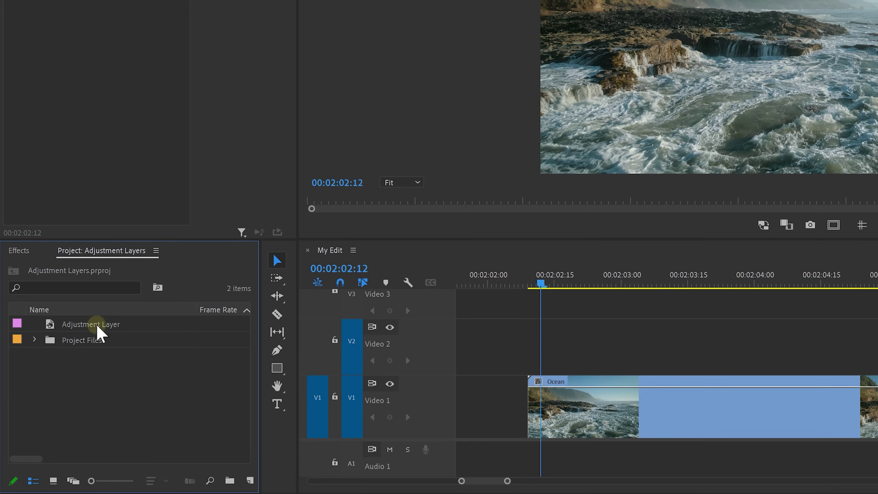
{"action": "left_click_drag", "start_coordinate": [100, 334], "coordinate": [529, 349]}
{"action": "left_click_drag", "start_coordinate": [862, 351], "coordinate": [805, 353]}
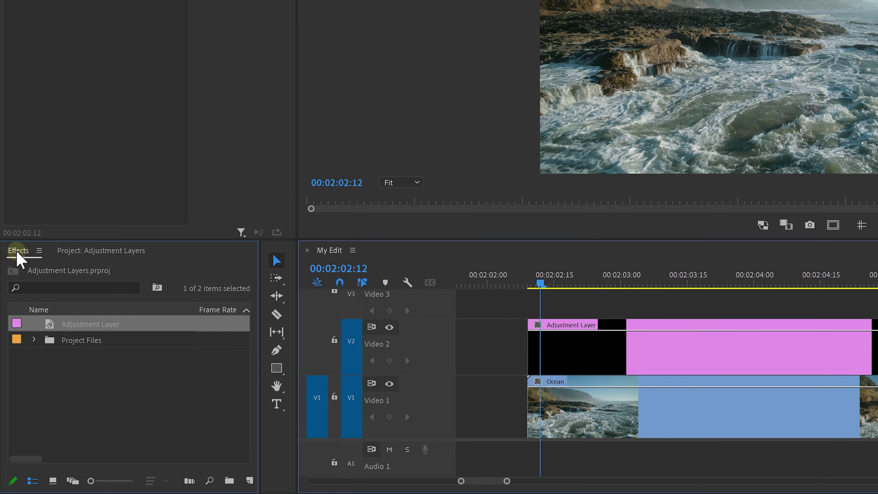
Apply VR Fractal Noise to the adjustment layer with Opacity Blend Mode set to Screen
{"action": "left_click", "coordinate": [19, 251]}
{"action": "left_click_drag", "start_coordinate": [70, 370], "coordinate": [710, 359]}
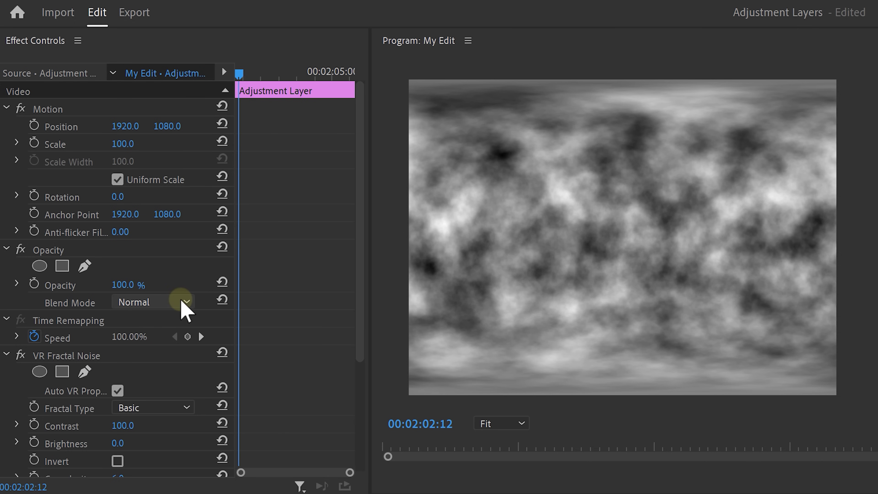
{"action": "left_click", "coordinate": [186, 302]}
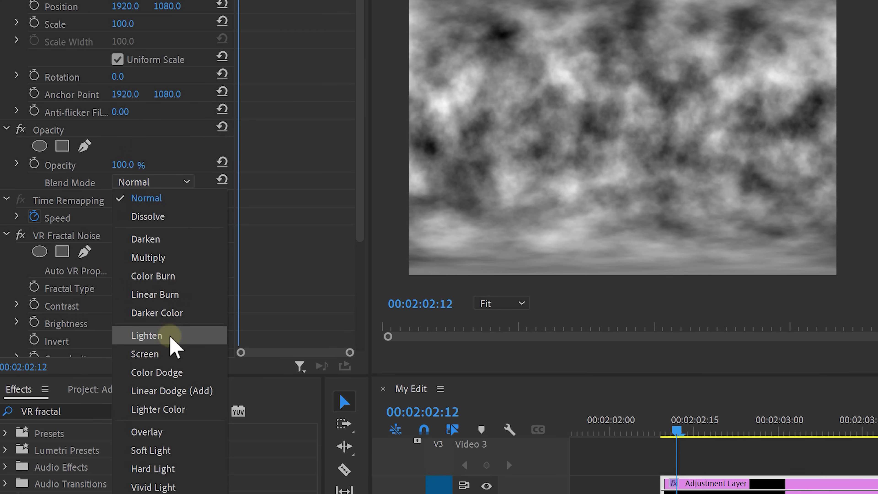
{"action": "left_click", "coordinate": [172, 475]}
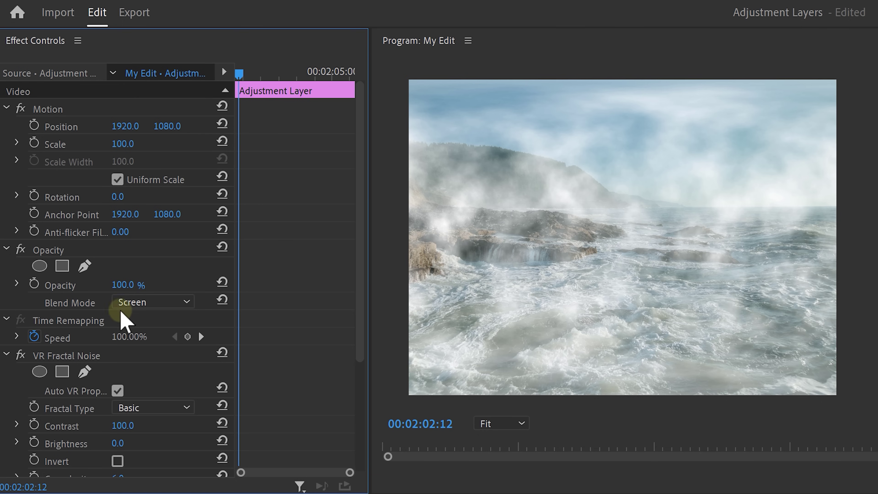
Draw a pen mask covering the sea below the horizon and set Mask Feather to 250
{"action": "left_click", "coordinate": [77, 272]}
{"action": "left_click", "coordinate": [429, 221]}
{"action": "left_click", "coordinate": [483, 232]}
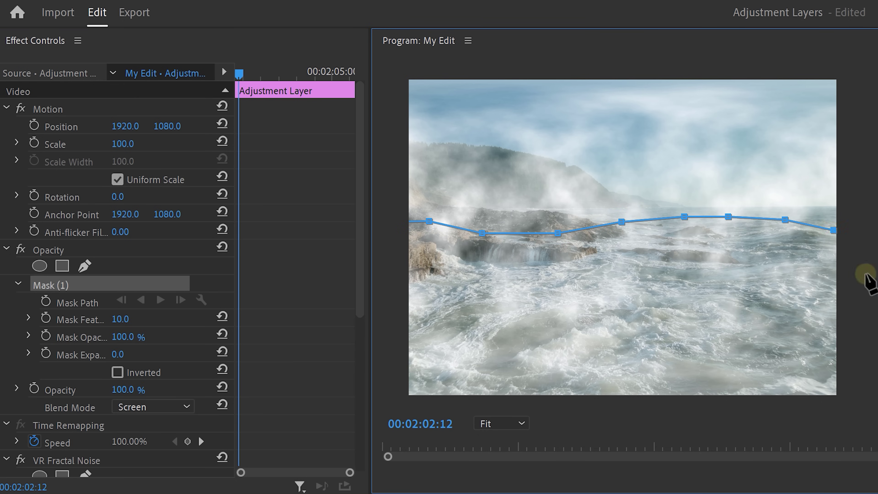
{"action": "left_click", "coordinate": [634, 419]}
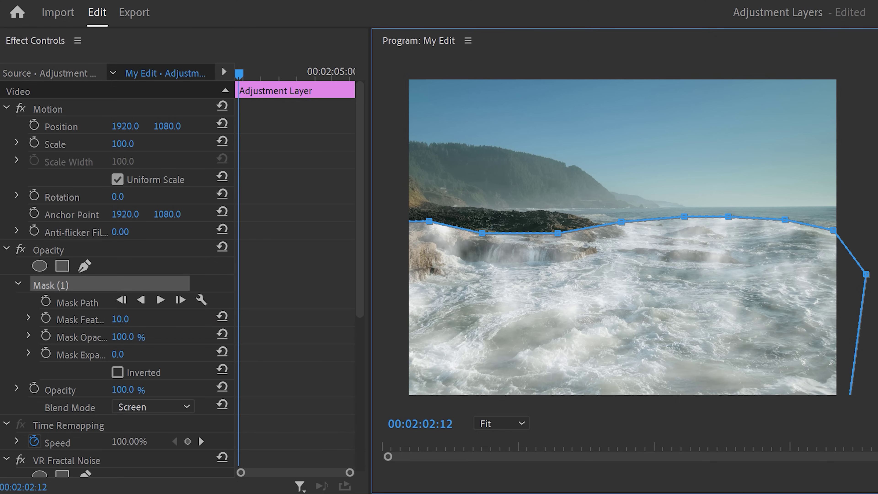
{"action": "left_click_drag", "start_coordinate": [142, 318], "coordinate": [352, 307]}
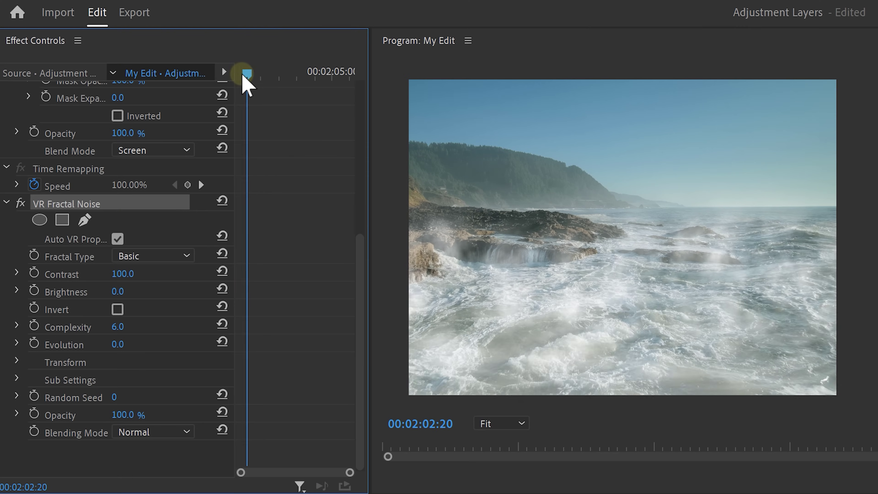
Keyframe the fog's Fractal Noise Evolution from 0° at the clip start to about 200° near the end
{"action": "left_click_drag", "start_coordinate": [246, 83], "coordinate": [235, 83]}
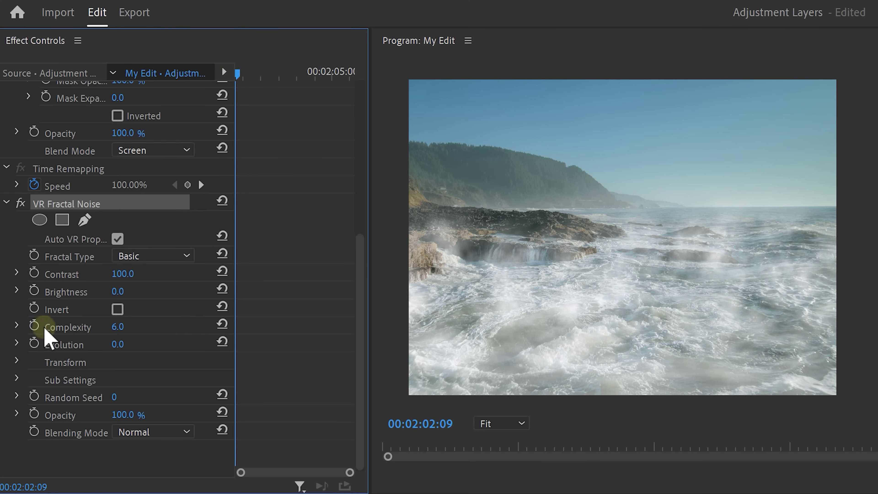
{"action": "left_click", "coordinate": [34, 343]}
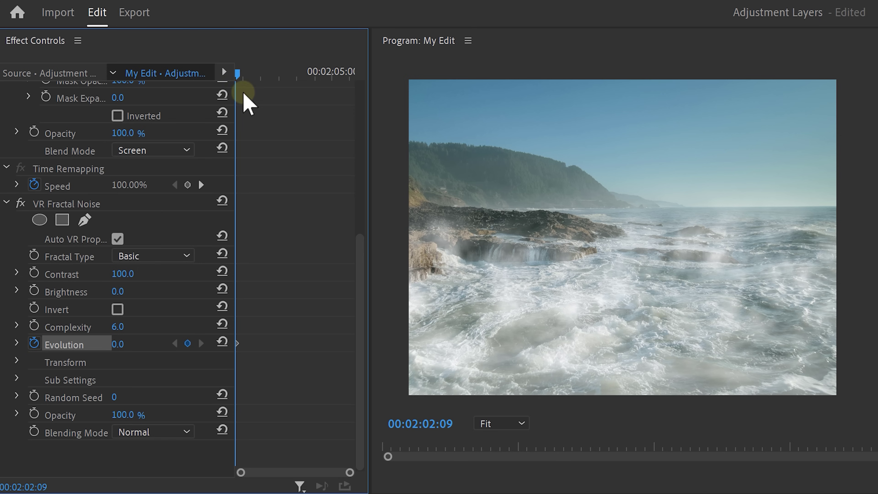
{"action": "left_click_drag", "start_coordinate": [238, 79], "coordinate": [353, 72]}
{"action": "left_click_drag", "start_coordinate": [117, 344], "coordinate": [189, 344]}
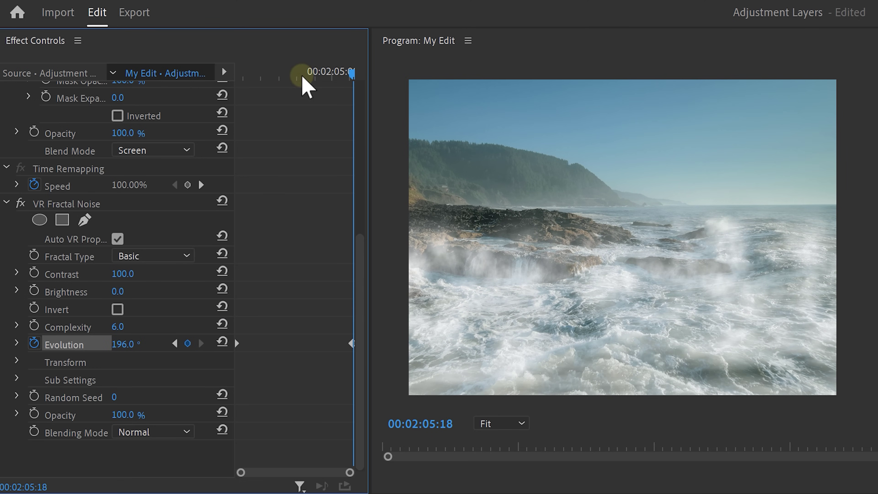
Return to the start of the fog clip and bring up the Lumetri Color panel
{"action": "left_click_drag", "start_coordinate": [347, 74], "coordinate": [235, 73]}
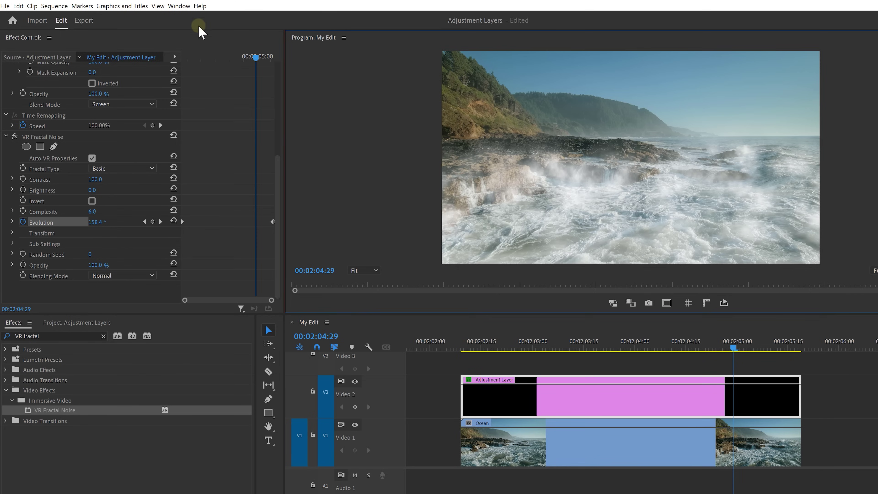
{"action": "left_click", "coordinate": [179, 6]}
{"action": "left_click", "coordinate": [211, 217]}
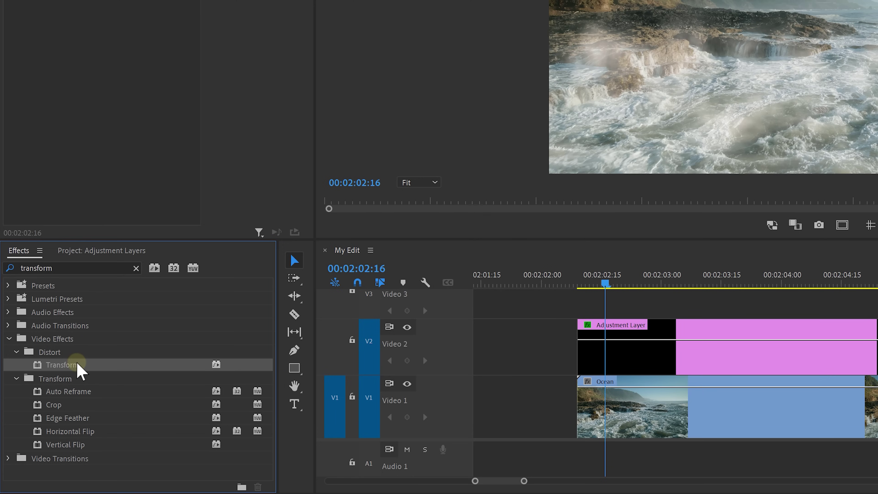
Apply Transform to the adjustment layer, keyframe Position Y from 1080 to 1198.2, and preview the movement
{"action": "left_click_drag", "start_coordinate": [81, 372], "coordinate": [633, 355]}
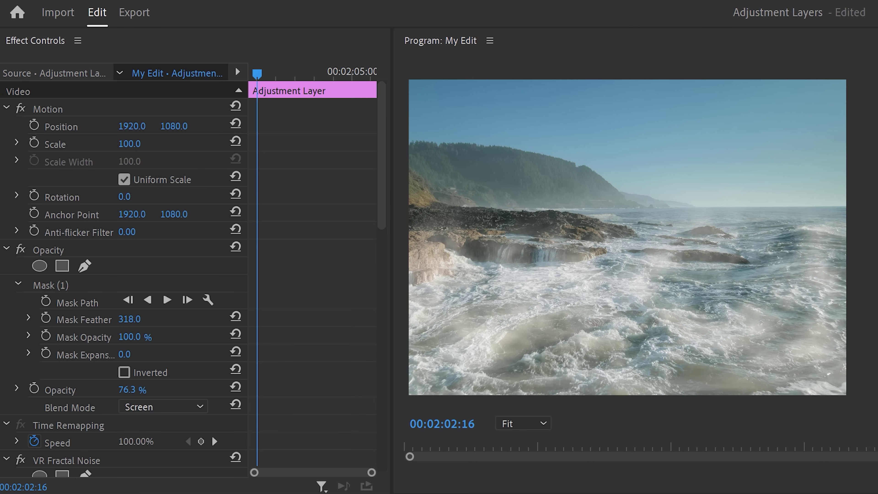
{"action": "left_click_drag", "start_coordinate": [382, 232], "coordinate": [384, 459]}
{"action": "left_click", "coordinate": [34, 268]}
{"action": "left_click", "coordinate": [385, 65]}
{"action": "left_click_drag", "start_coordinate": [173, 269], "coordinate": [333, 261]}
{"action": "left_click_drag", "start_coordinate": [379, 73], "coordinate": [249, 82]}
{"action": "key", "text": "space"}
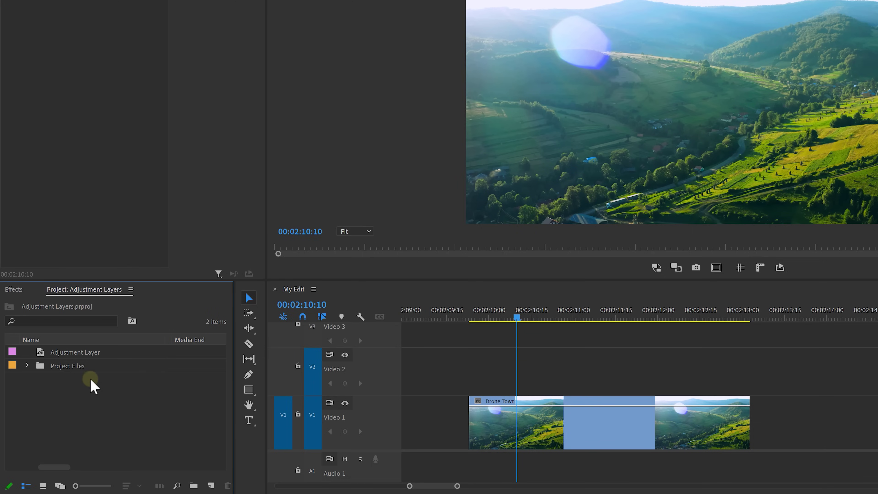
Put an adjustment layer on V2 over Drone Town, trim it to the clip's end, and apply 4-Color Gradient
{"action": "left_click_drag", "start_coordinate": [86, 354], "coordinate": [467, 370]}
{"action": "left_click_drag", "start_coordinate": [872, 372], "coordinate": [871, 371]}
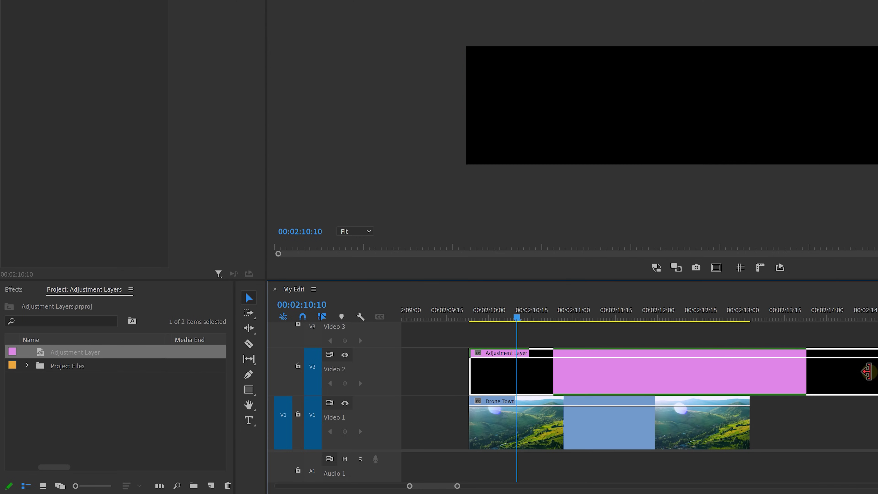
{"action": "left_click_drag", "start_coordinate": [791, 372], "coordinate": [746, 367]}
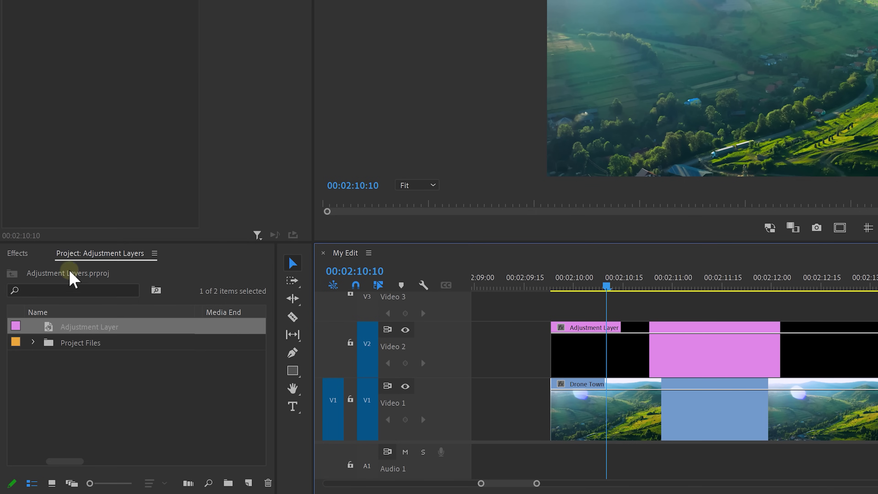
{"action": "left_click", "coordinate": [27, 255]}
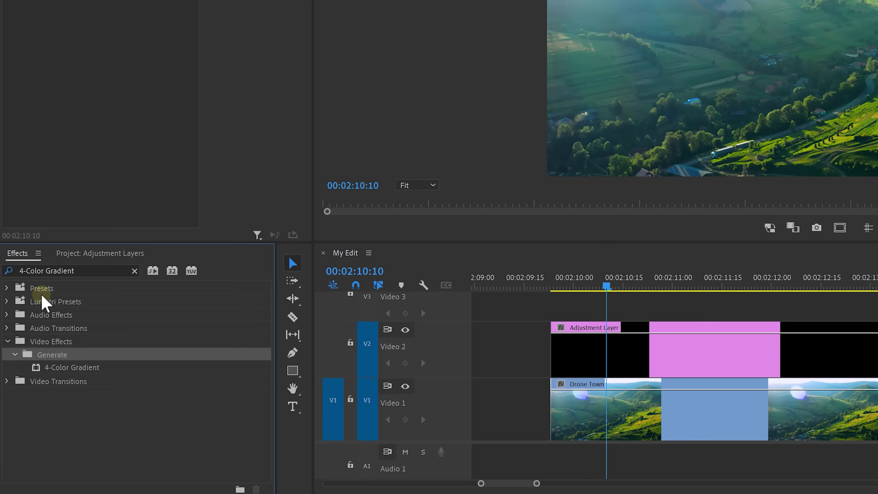
{"action": "left_click_drag", "start_coordinate": [57, 370], "coordinate": [679, 353]}
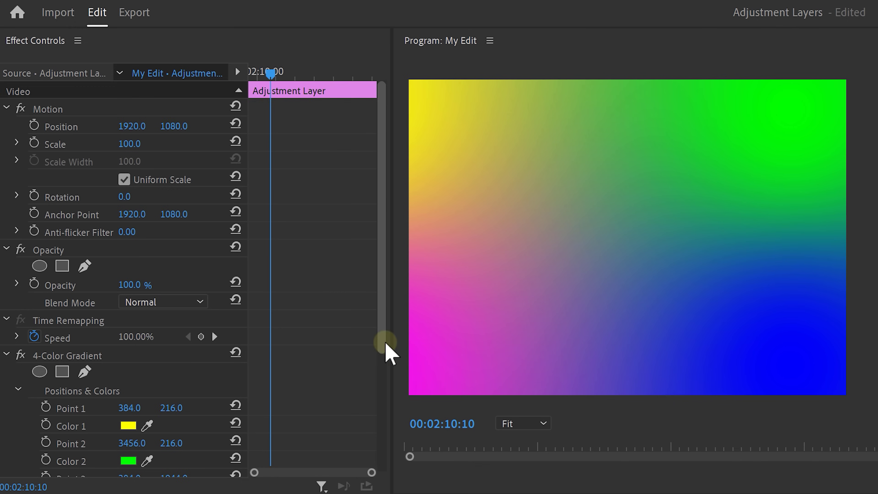
Set the 4-Color Gradient blending mode to Screen and lower its opacity to 25.6%
{"action": "left_click_drag", "start_coordinate": [306, 129], "coordinate": [297, 217]}
{"action": "left_click", "coordinate": [195, 432]}
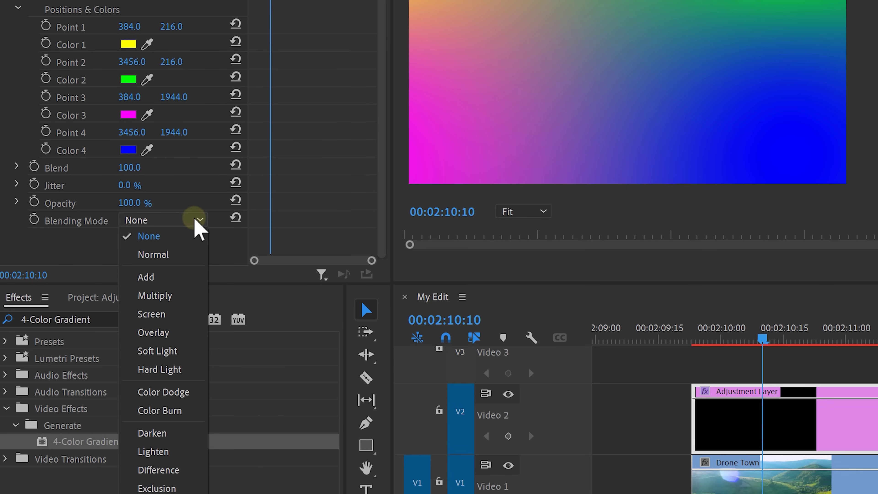
{"action": "left_click", "coordinate": [159, 313]}
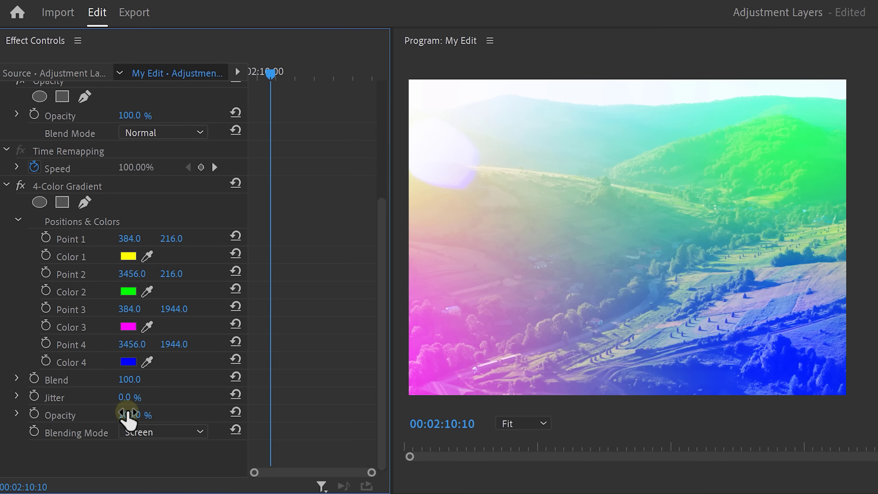
{"action": "left_click_drag", "start_coordinate": [128, 415], "coordinate": [114, 414]}
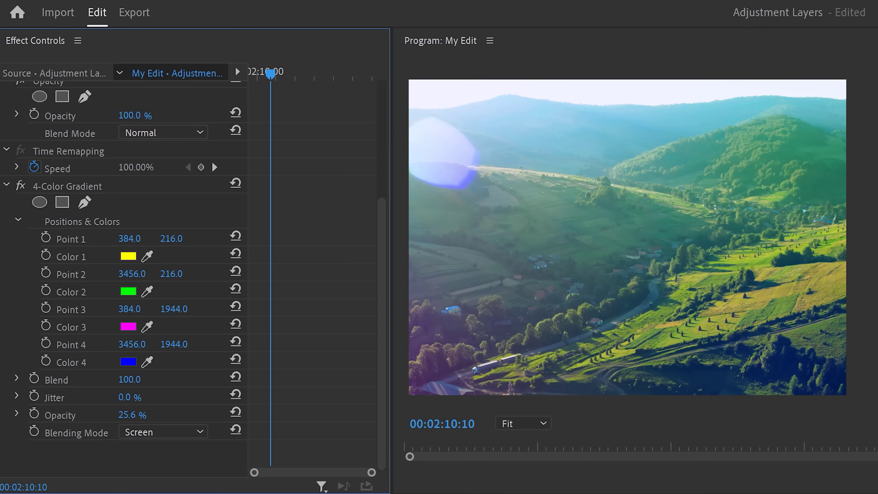
Keyframe the gradient's Point 2 and Point 4 positions, pushing Point 4 further down the frame
{"action": "left_click_drag", "start_coordinate": [272, 74], "coordinate": [378, 83]}
{"action": "left_click", "coordinate": [46, 273]}
{"action": "left_click", "coordinate": [45, 342]}
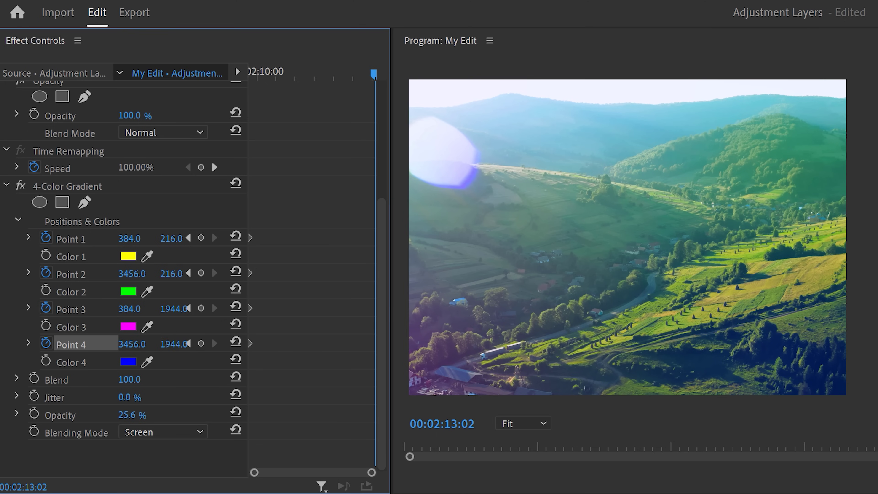
{"action": "left_click_drag", "start_coordinate": [173, 344], "coordinate": [868, 277]}
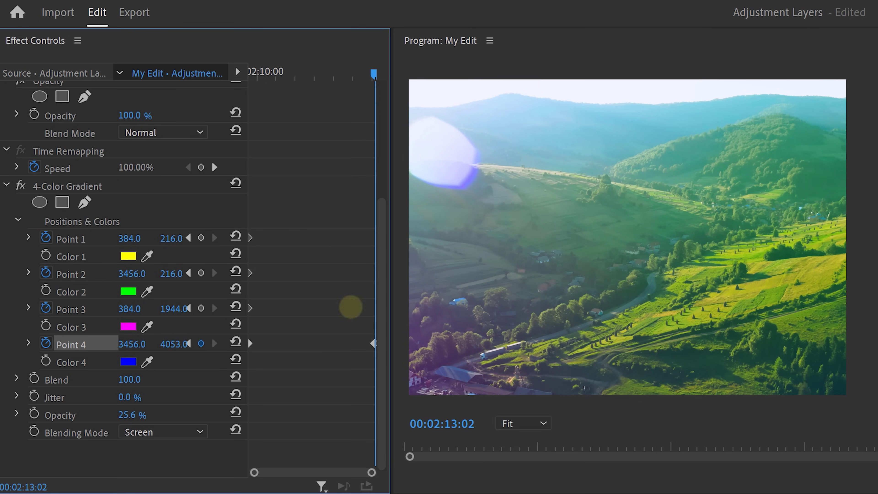